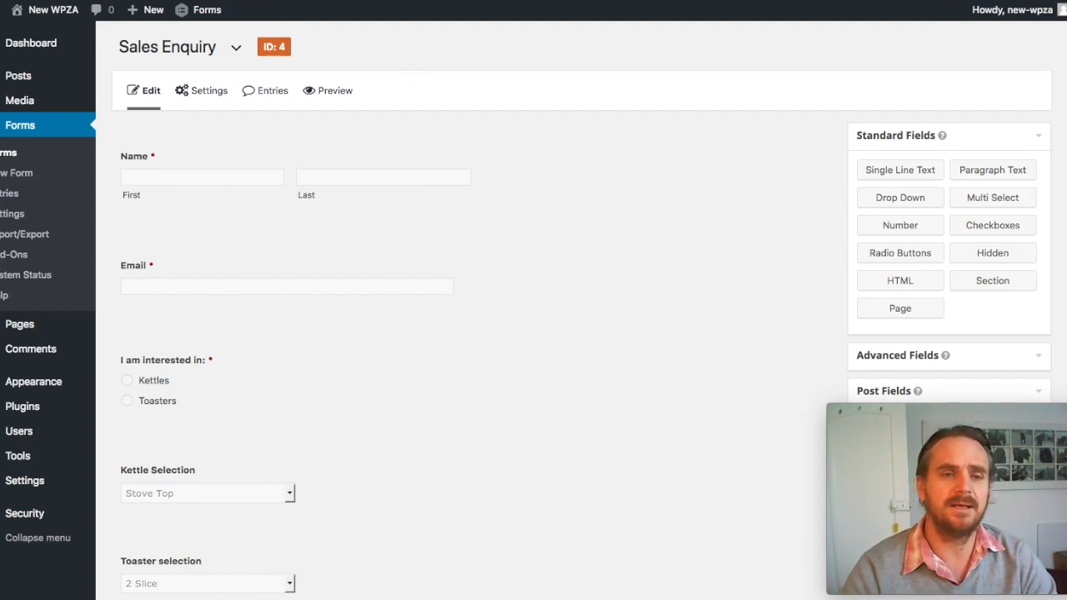
Step: Switch to the published Sales Inquiry page and review the fields its form shows
{"action": "left_click", "coordinate": [383, 2]}
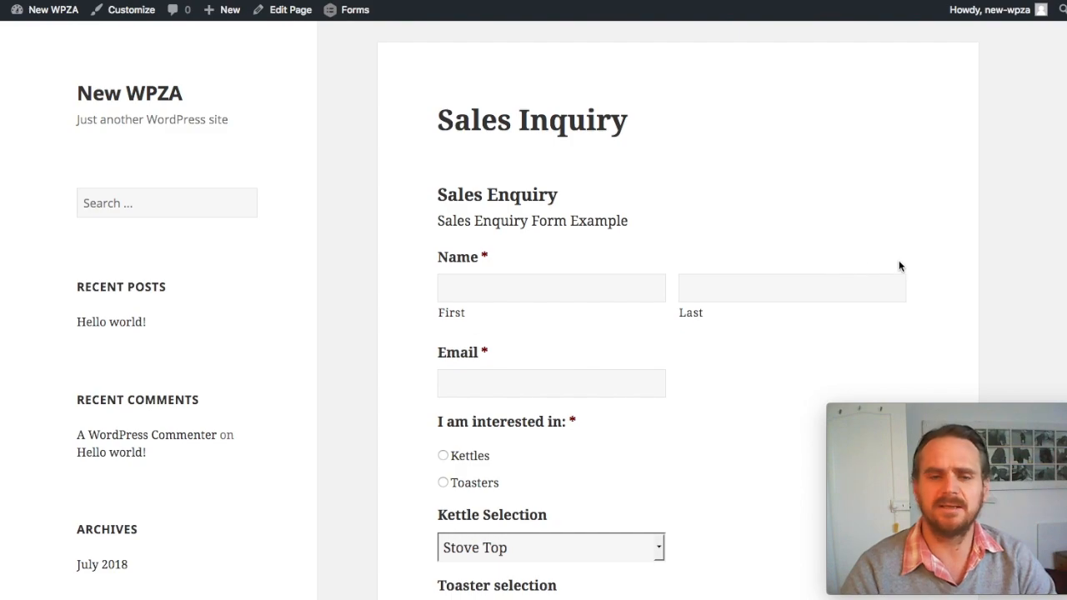
{"action": "scroll", "coordinate": [936, 267], "scroll_direction": "down", "scroll_amount": 3}
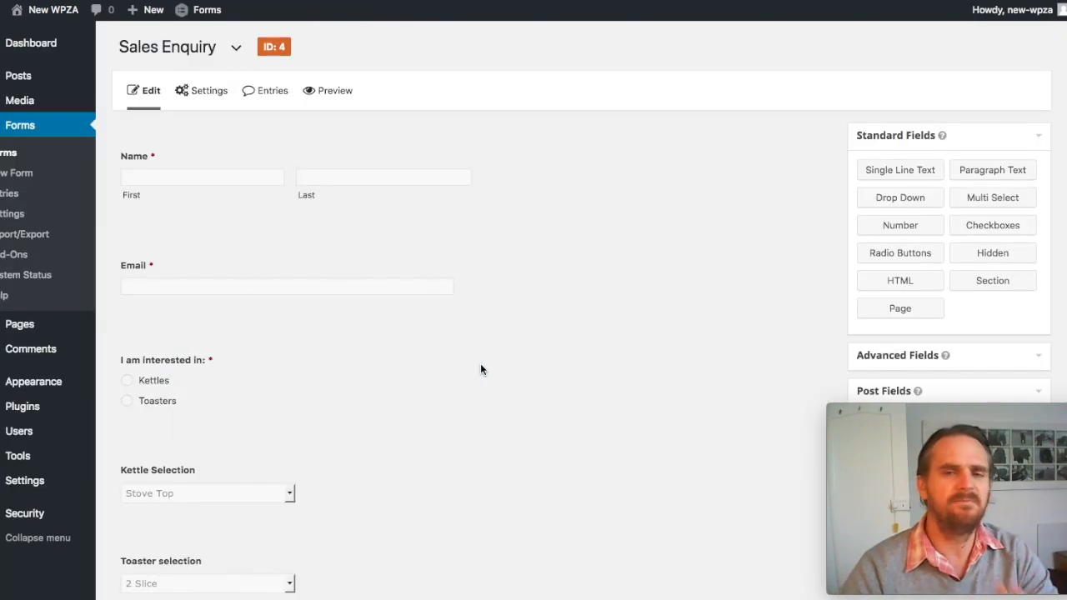
Step: In the Sales Enquiry form editor, enable conditional logic for the Kettle Selection drop-down field
{"action": "scroll", "coordinate": [480, 369], "scroll_direction": "down", "scroll_amount": 1}
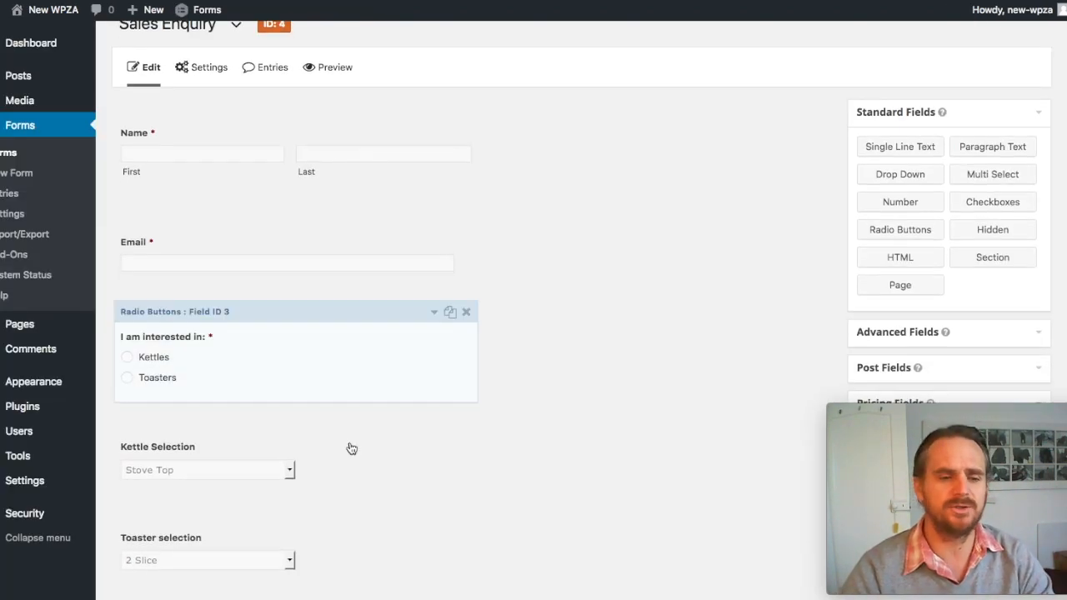
{"action": "left_click", "coordinate": [434, 424]}
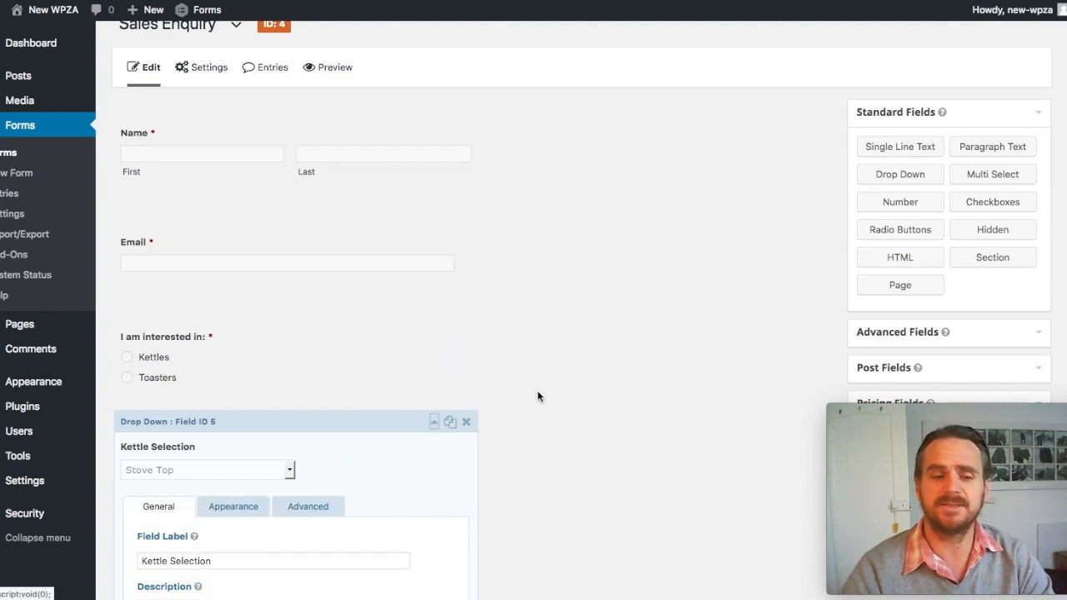
{"action": "scroll", "coordinate": [537, 391], "scroll_direction": "down", "scroll_amount": 5}
{"action": "scroll", "coordinate": [537, 390], "scroll_direction": "down", "scroll_amount": 2}
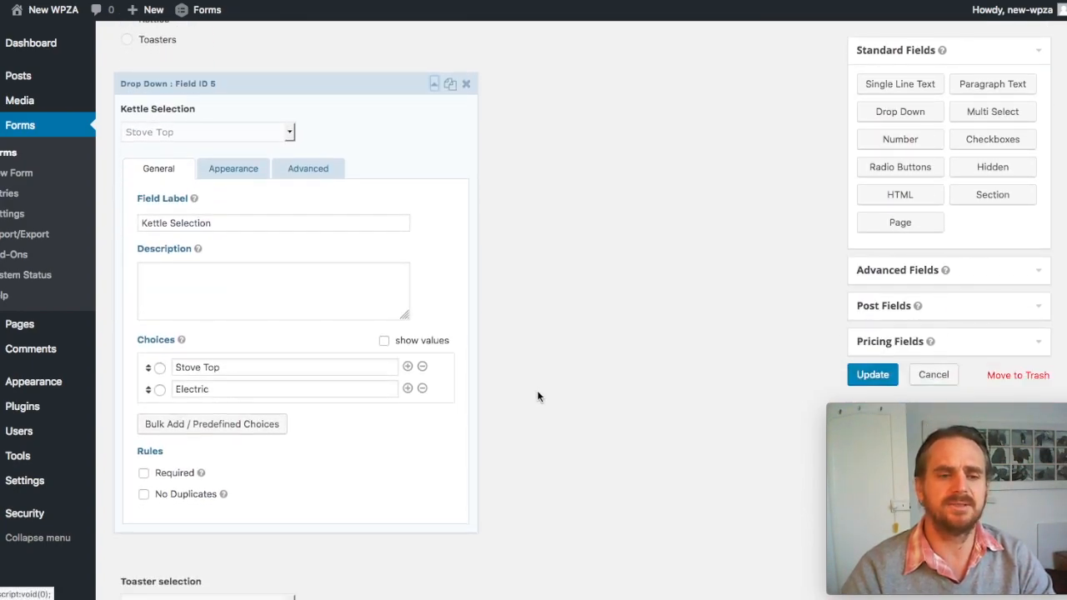
{"action": "left_click", "coordinate": [323, 171]}
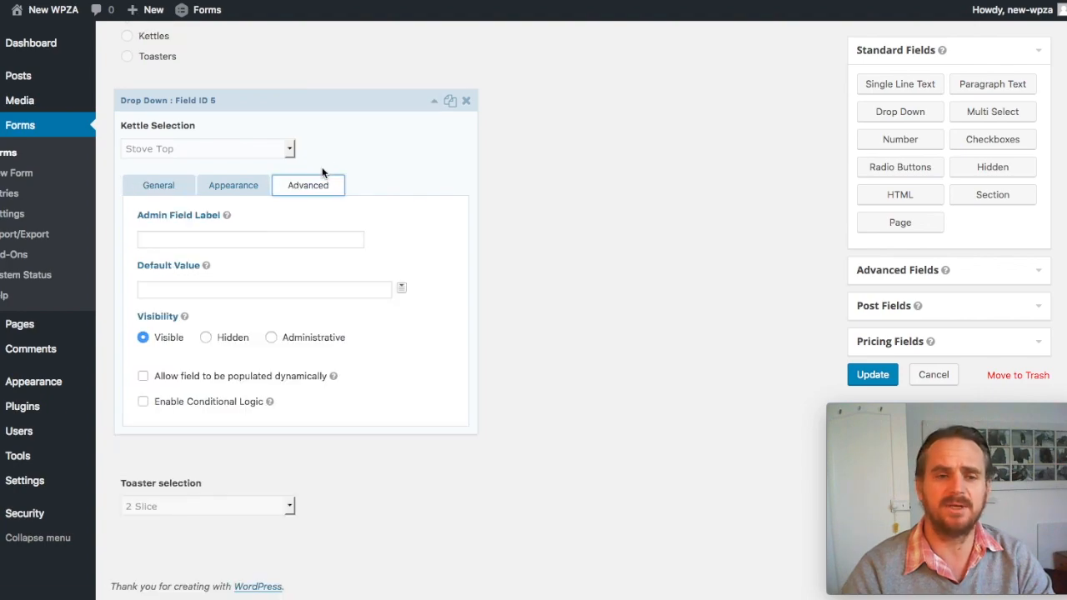
{"action": "left_click", "coordinate": [144, 402]}
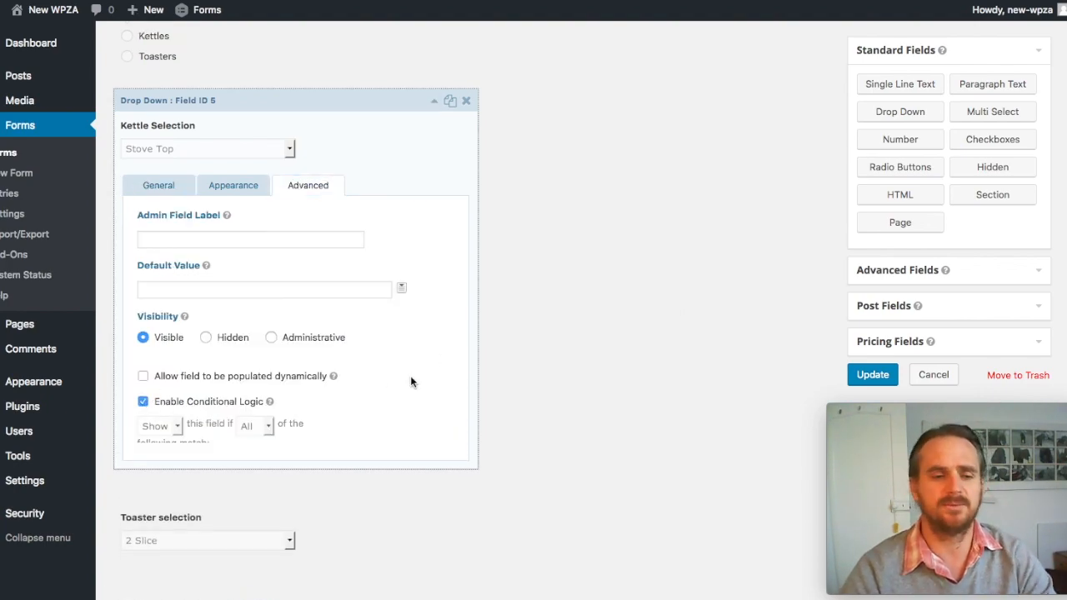
{"action": "scroll", "coordinate": [515, 379], "scroll_direction": "down", "scroll_amount": 1}
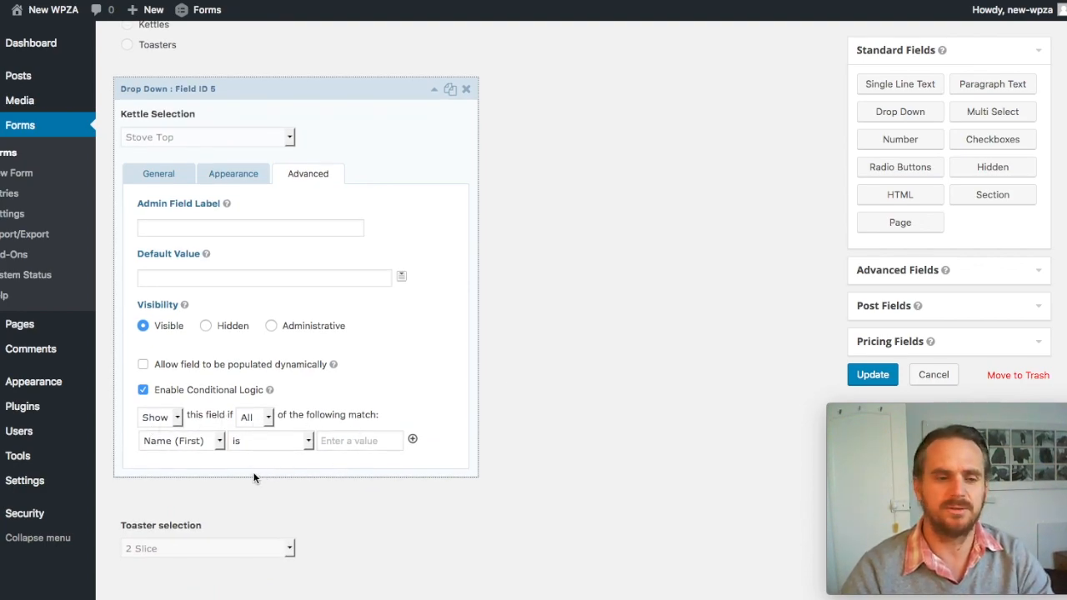
Step: Set Kettle Selection's rule to show the field if "I am interested in:" is Kettles, and collapse its settings
{"action": "left_click", "coordinate": [221, 442]}
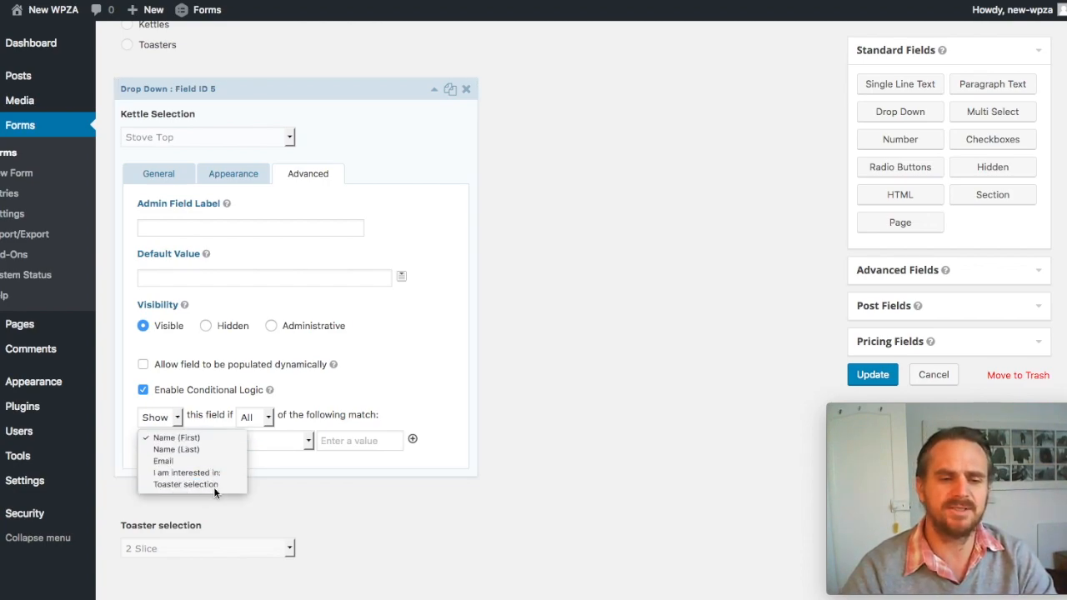
{"action": "left_click", "coordinate": [213, 486]}
{"action": "left_click", "coordinate": [220, 442]}
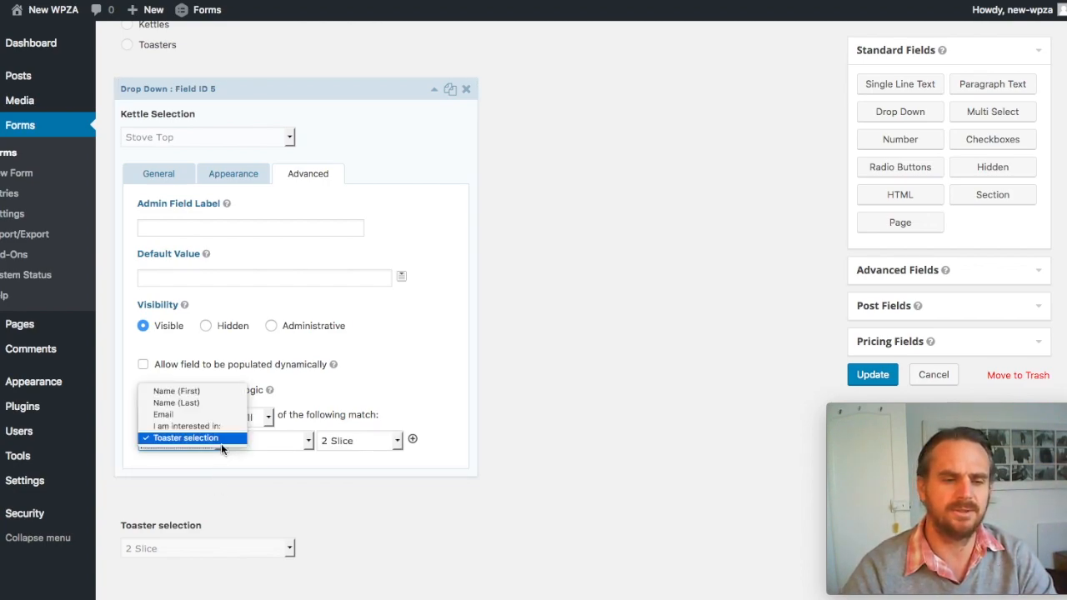
{"action": "left_click", "coordinate": [210, 425]}
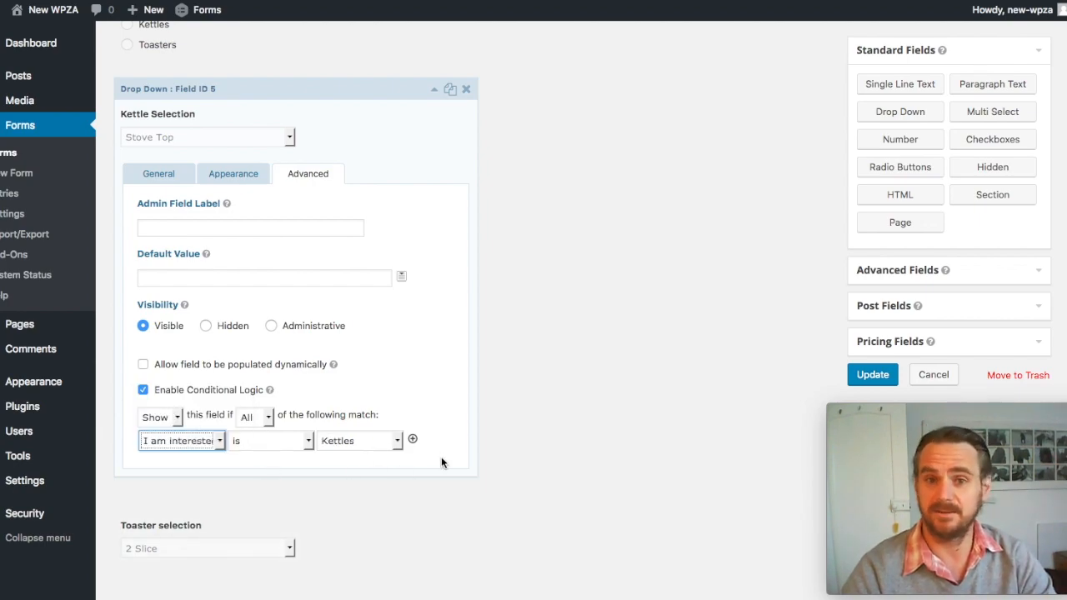
{"action": "left_click", "coordinate": [177, 179]}
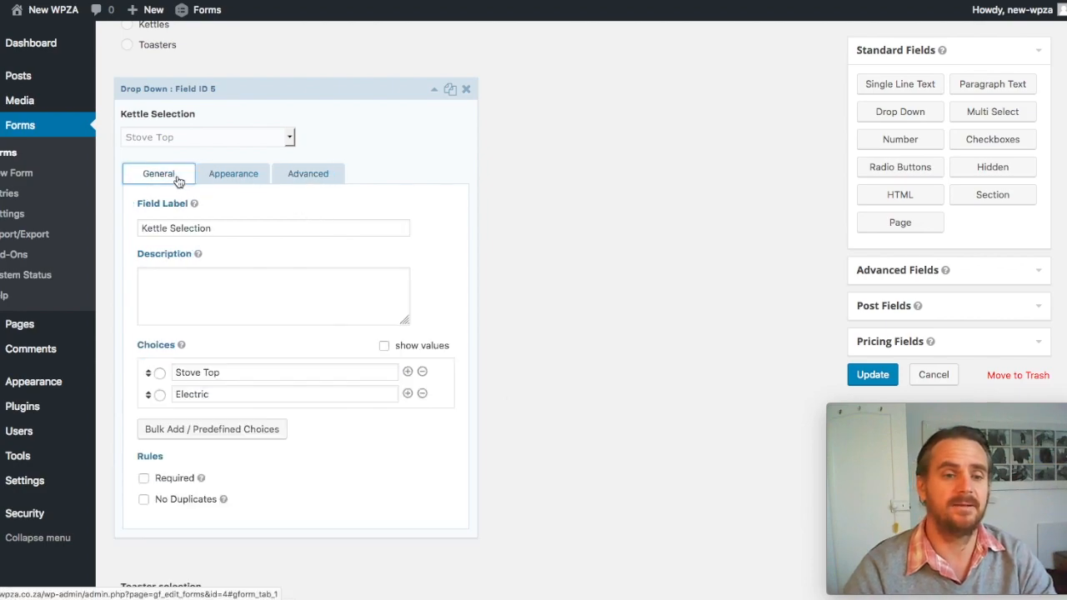
{"action": "left_click", "coordinate": [434, 90]}
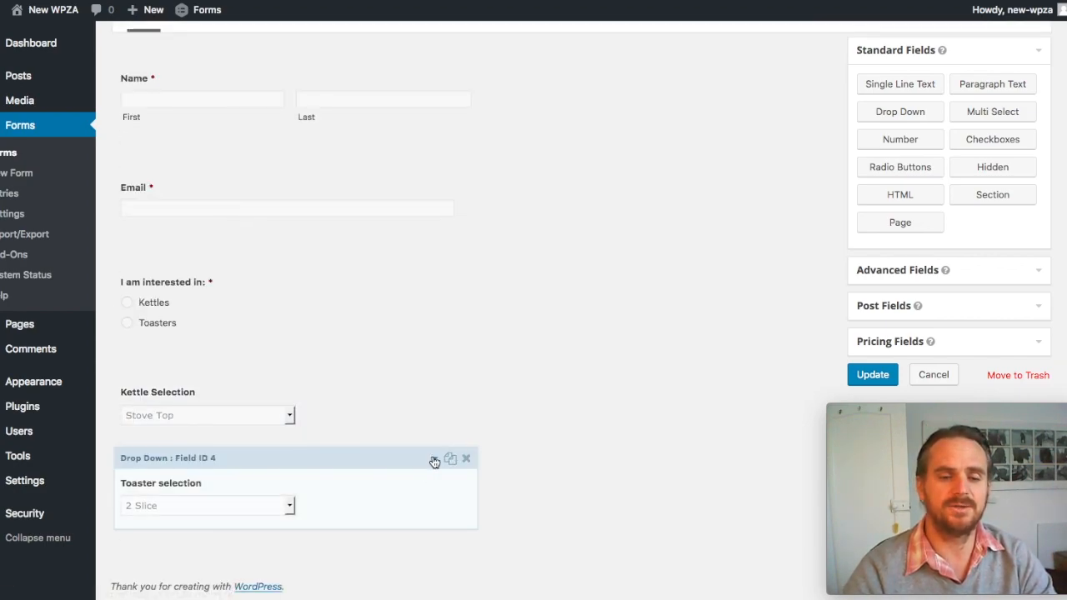
Step: Enable conditional logic for the Toaster selection drop-down field
{"action": "left_click", "coordinate": [435, 460]}
{"action": "scroll", "coordinate": [524, 513], "scroll_direction": "down", "scroll_amount": 5}
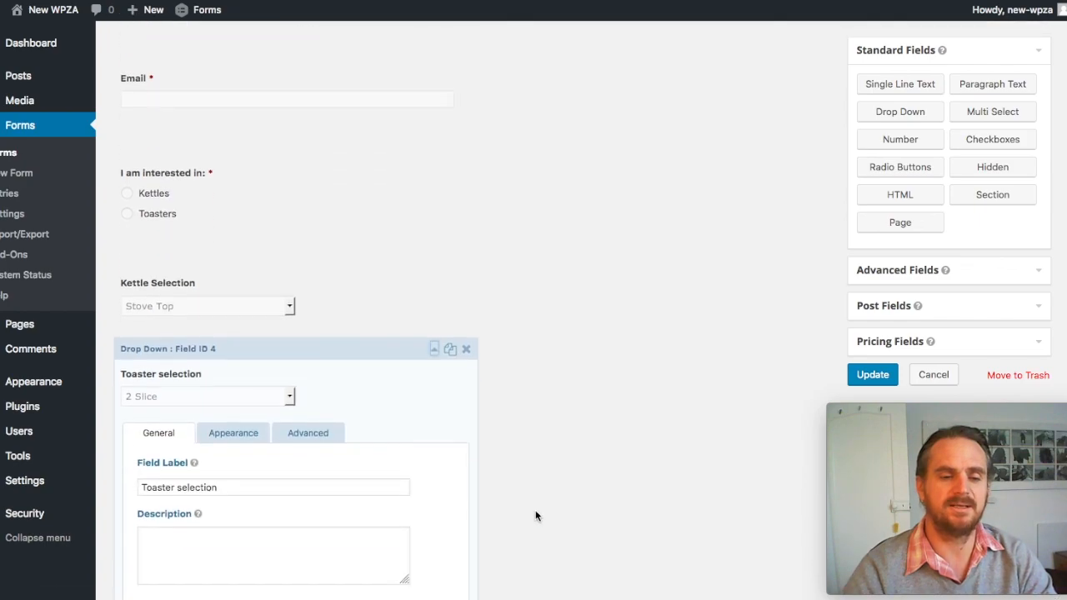
{"action": "left_click", "coordinate": [317, 160]}
{"action": "left_click", "coordinate": [142, 493]}
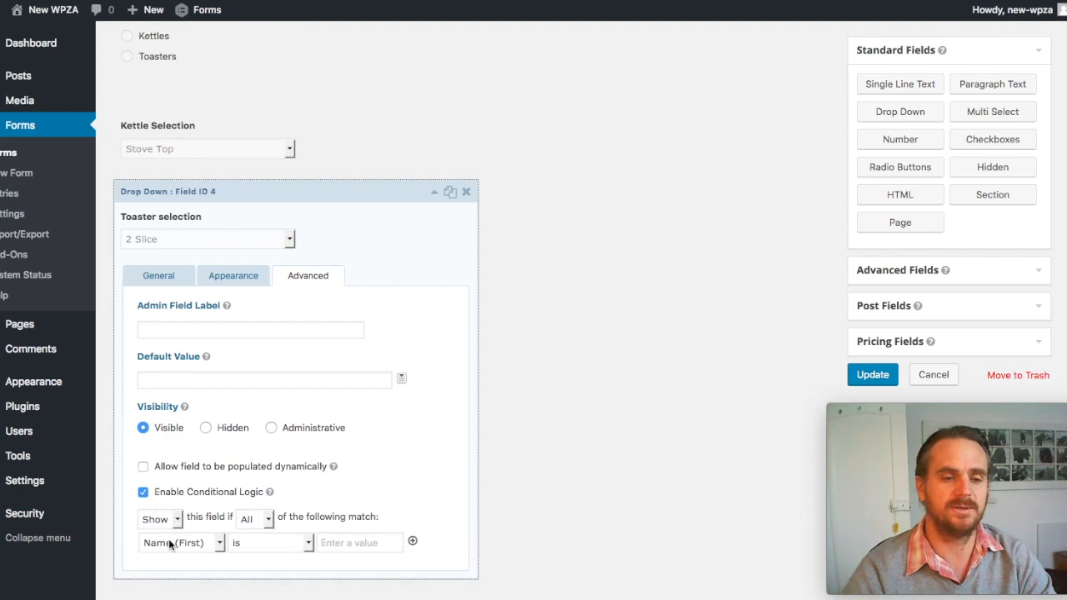
Step: Set Toaster selection's rule to show the field if "I am interested in:" is Toasters, and collapse its settings
{"action": "left_click", "coordinate": [221, 545]}
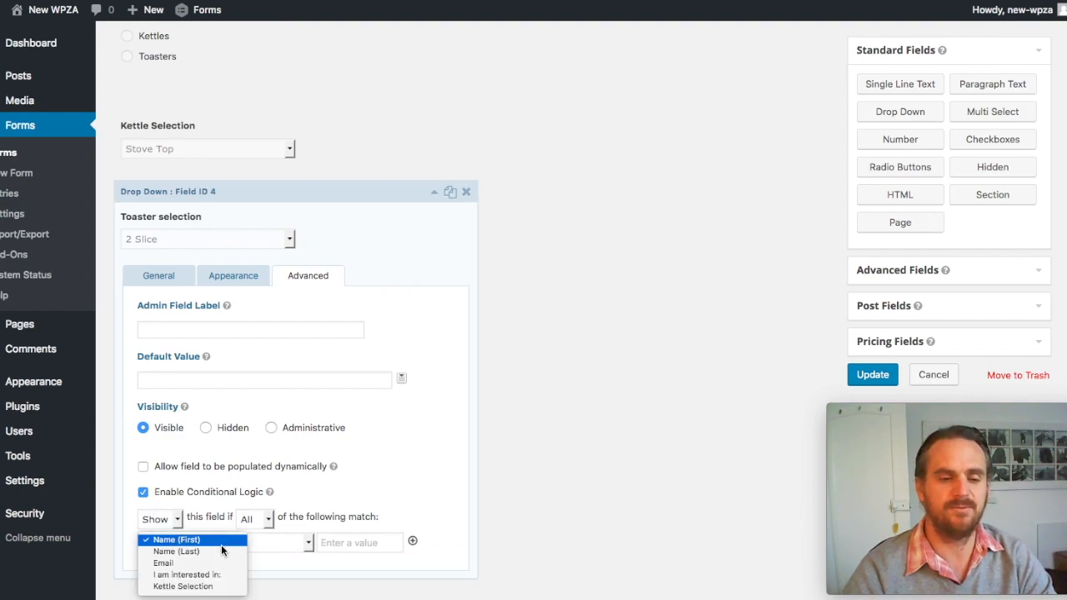
{"action": "left_click", "coordinate": [219, 576]}
{"action": "left_click", "coordinate": [399, 543]}
{"action": "left_click", "coordinate": [396, 552]}
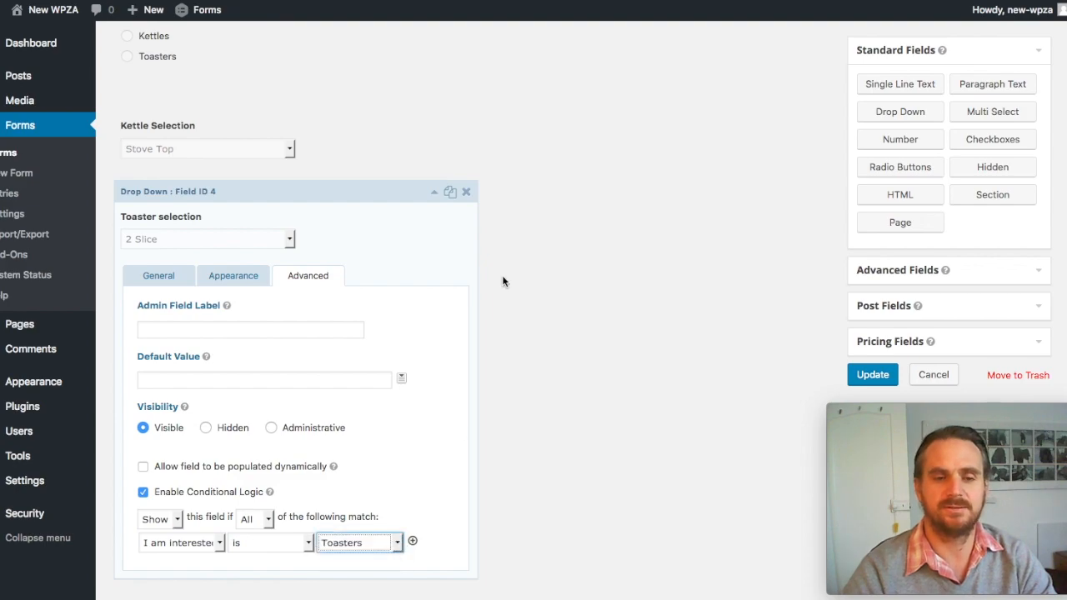
{"action": "left_click", "coordinate": [435, 192]}
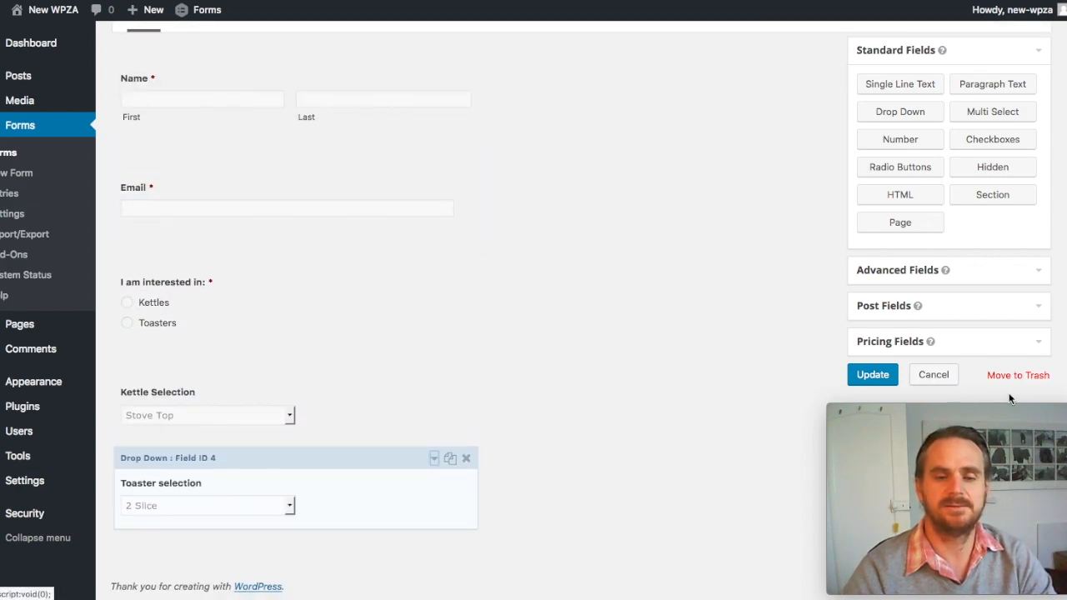
Step: Save the Sales Enquiry form and return to the refreshed published Sales Inquiry page
{"action": "left_click", "coordinate": [872, 377]}
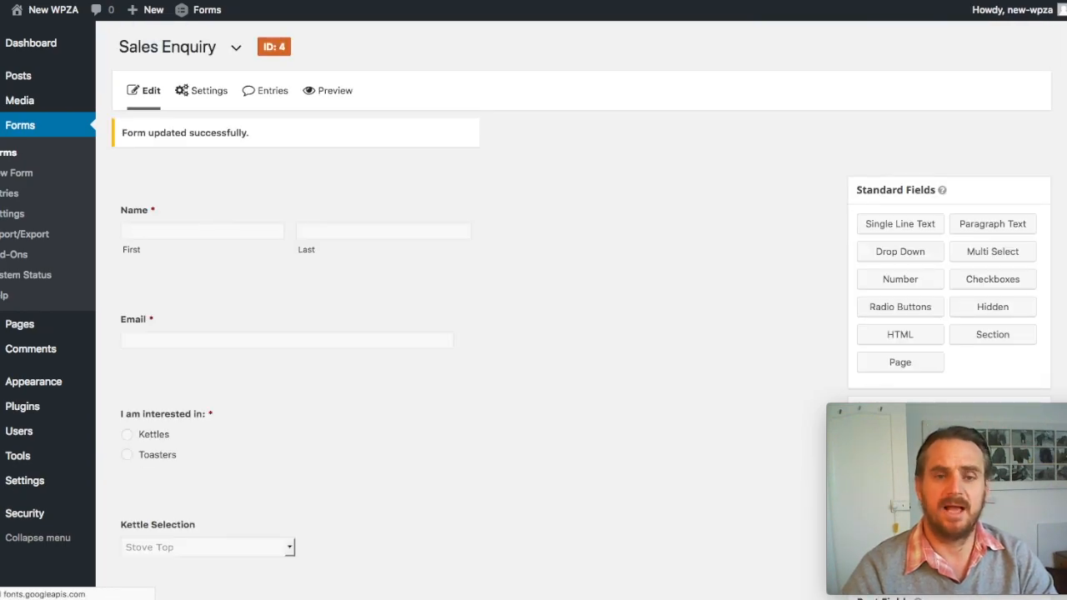
{"action": "left_click", "coordinate": [437, 1]}
{"action": "left_click", "coordinate": [288, 10]}
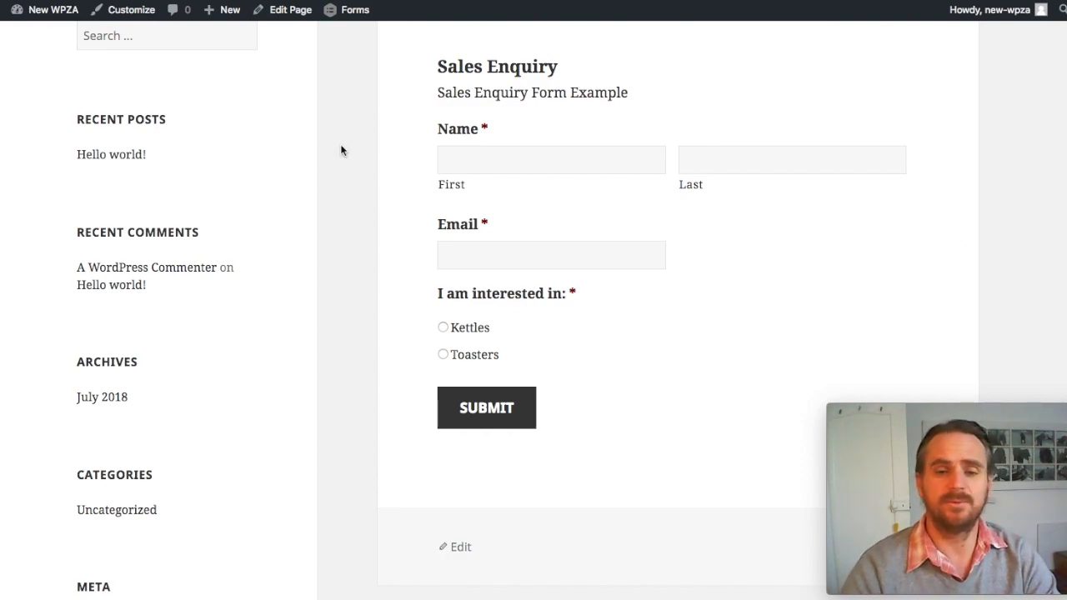
Step: Fill in the first name, last name and e-mail address on the published Sales Enquiry form
{"action": "left_click", "coordinate": [474, 157]}
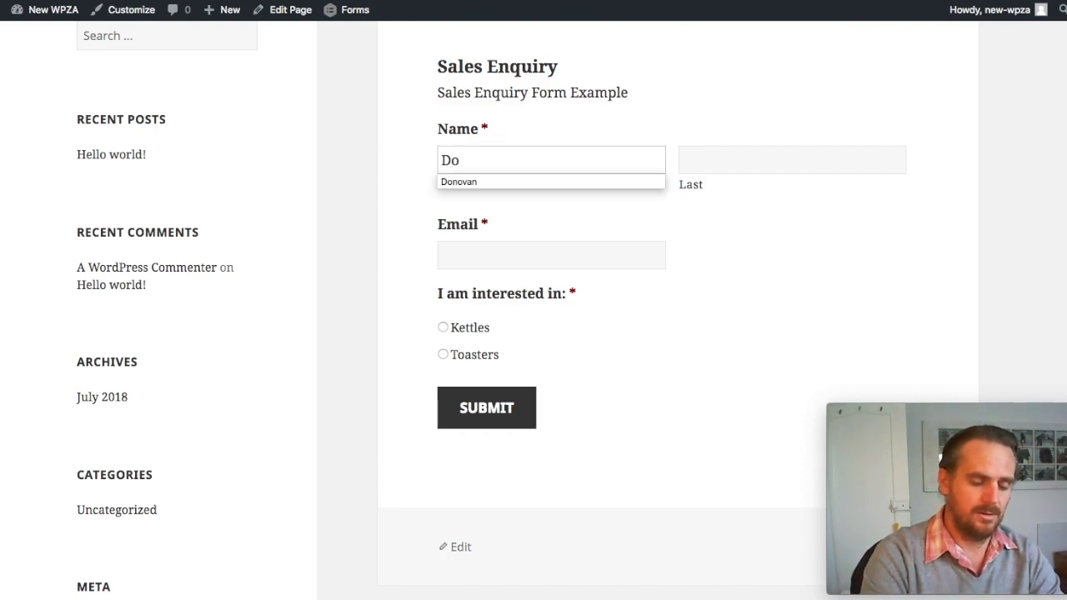
{"action": "key", "text": "Tab"}
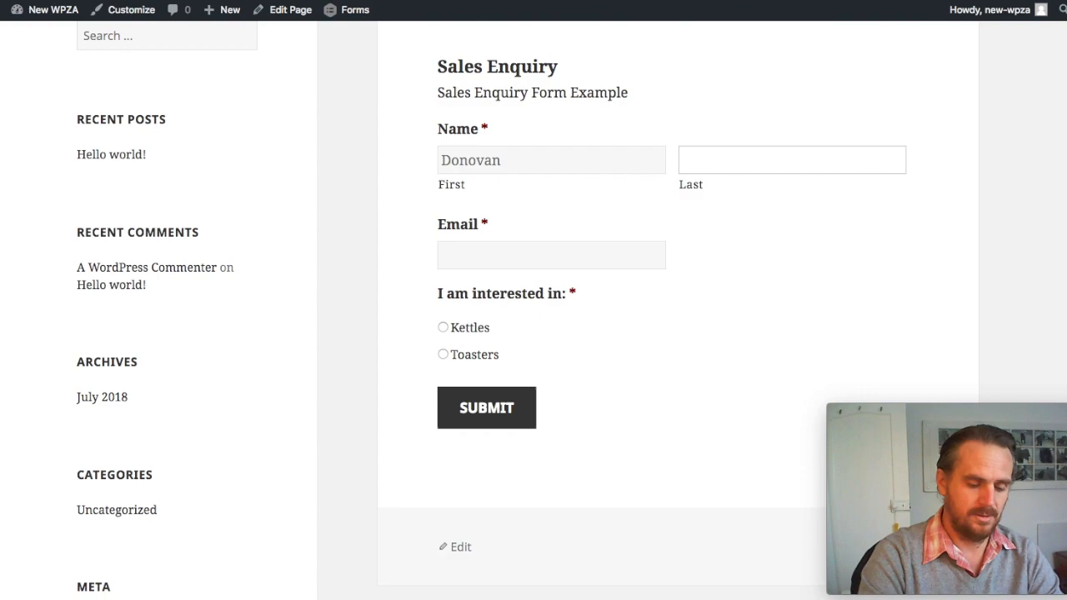
{"action": "key", "text": "Tab"}
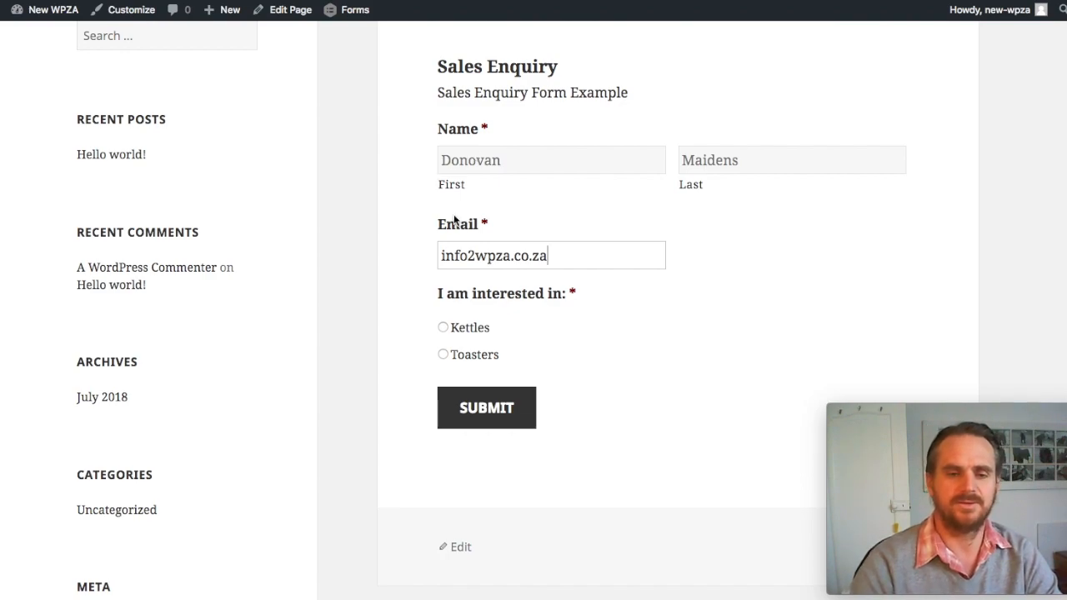
{"action": "left_click", "coordinate": [476, 255]}
{"action": "key", "text": "BackSpace"}
{"action": "type", "text": "@"}
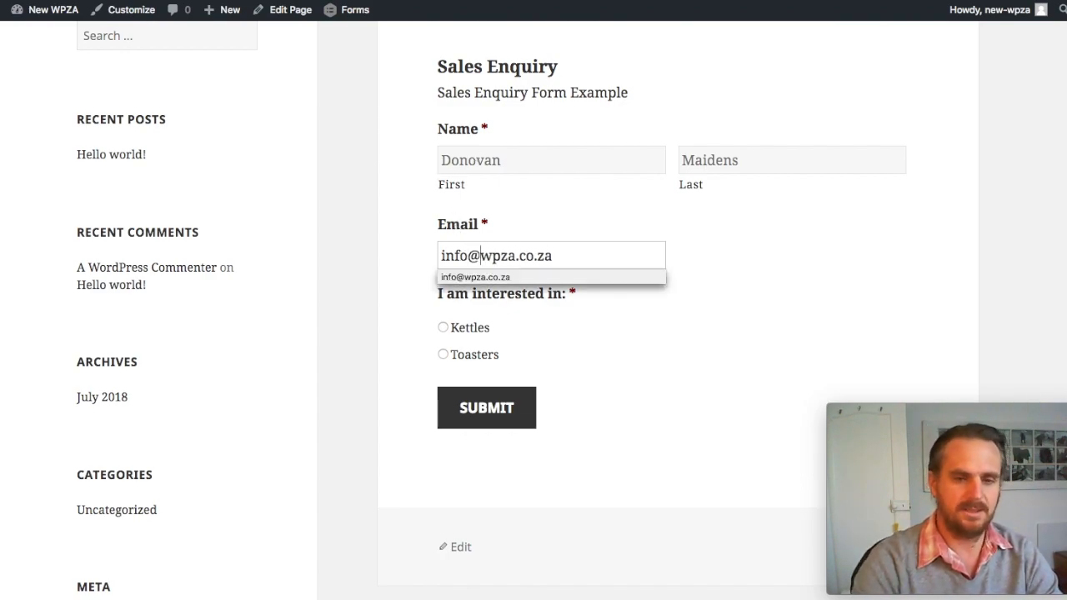
{"action": "left_click", "coordinate": [774, 264]}
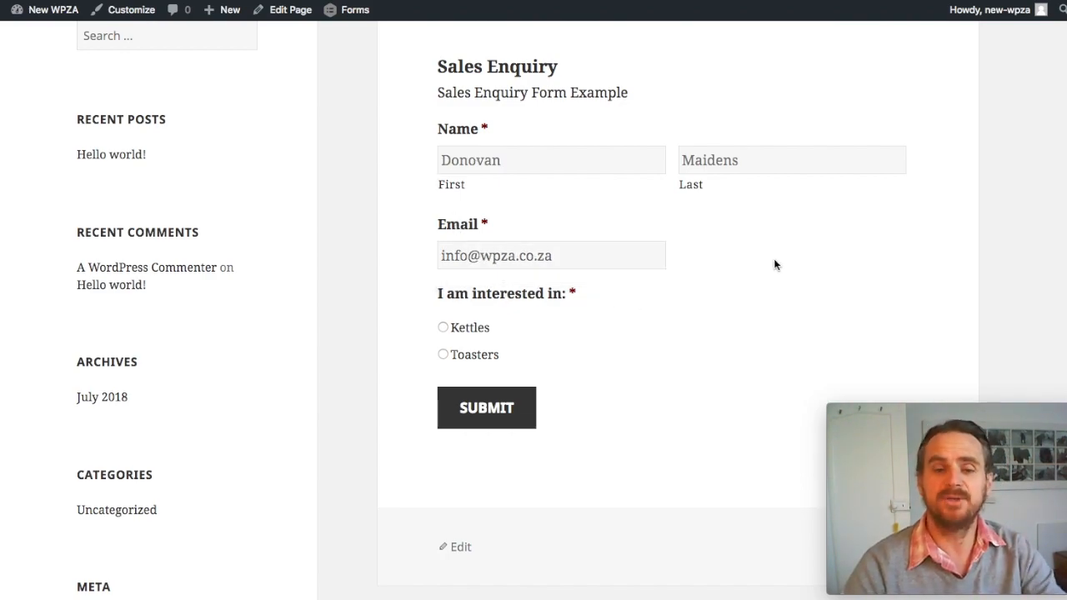
Step: Choose Kettles as the interest and check the choices offered under Kettle Selection
{"action": "left_click", "coordinate": [442, 327]}
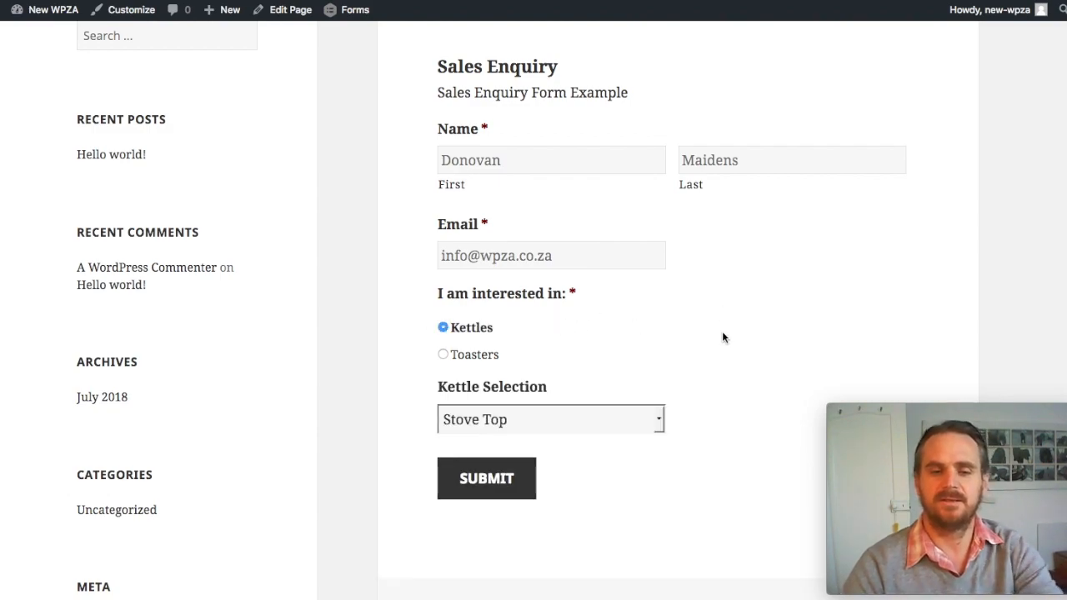
{"action": "left_click", "coordinate": [660, 425]}
{"action": "left_click", "coordinate": [775, 328]}
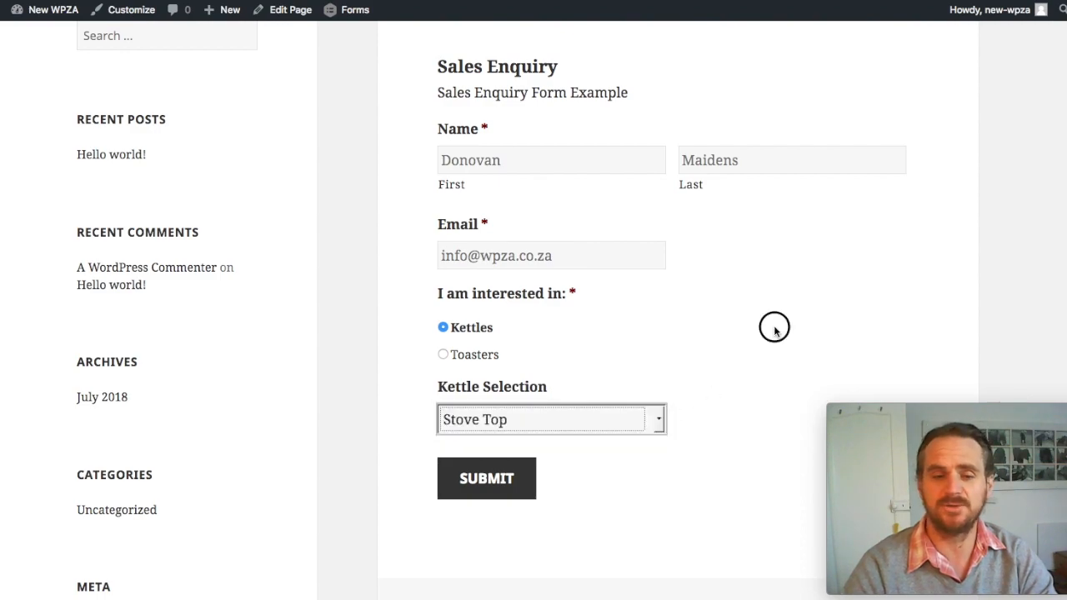
Step: Choose Toasters as the interest with 6 Slice as the toaster selection, and submit the enquiry
{"action": "left_click", "coordinate": [443, 354]}
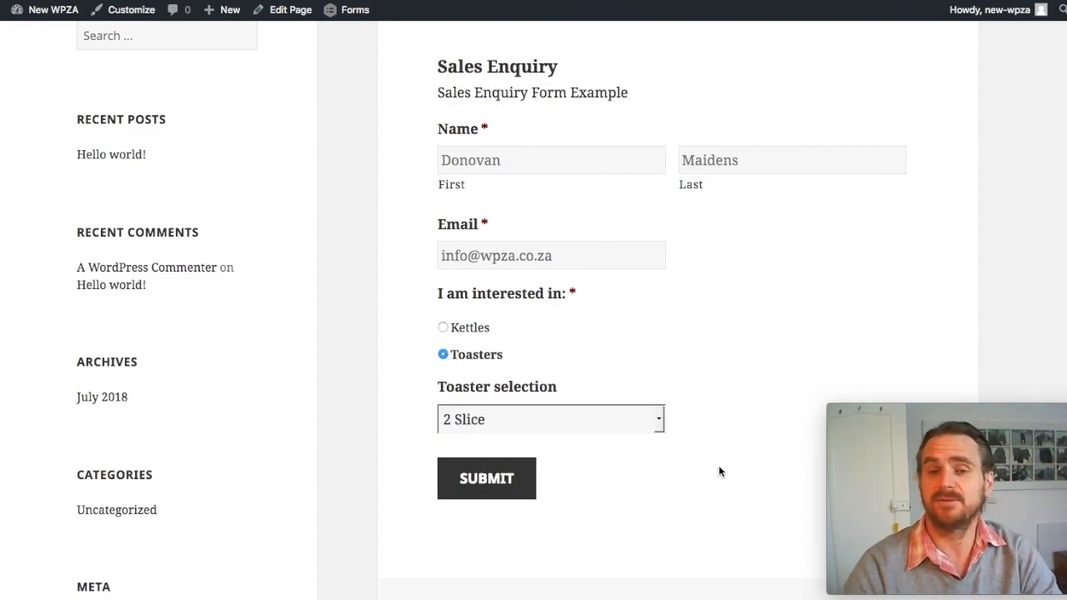
{"action": "left_click", "coordinate": [659, 420]}
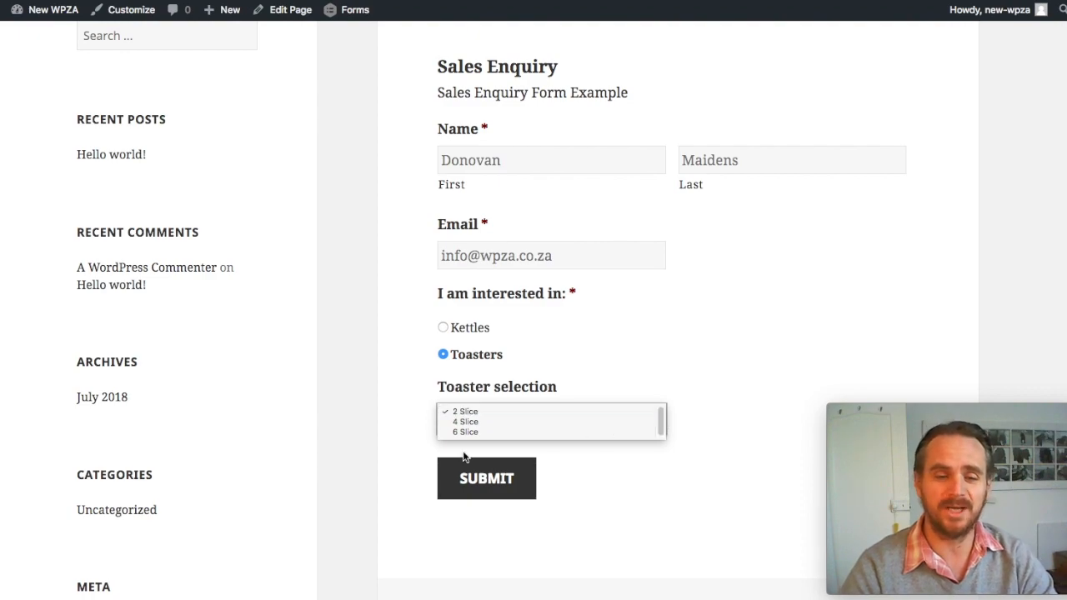
{"action": "left_click", "coordinate": [503, 433]}
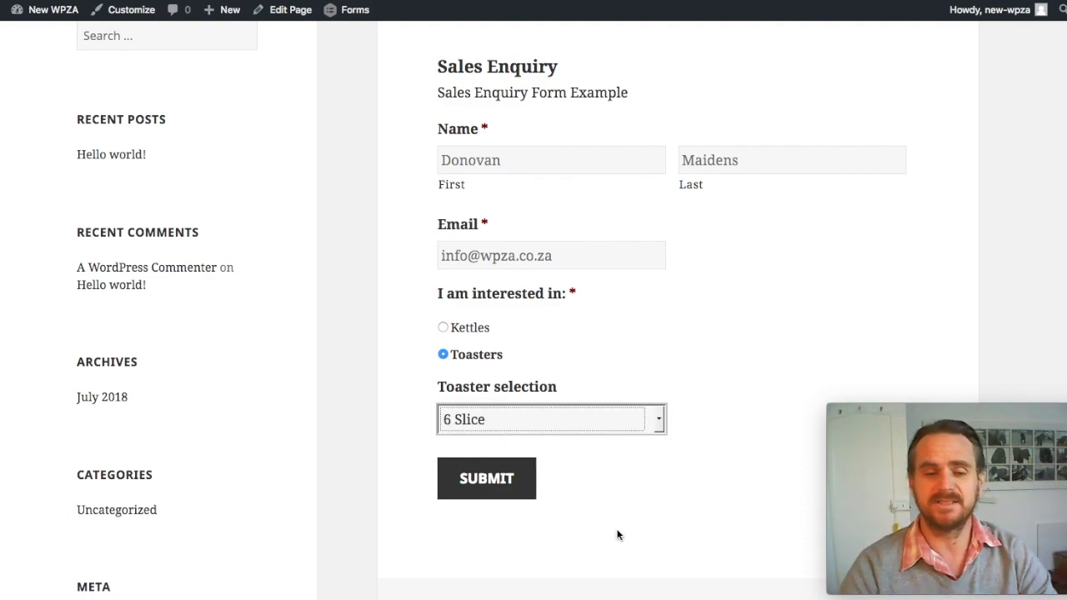
{"action": "left_click", "coordinate": [480, 491]}
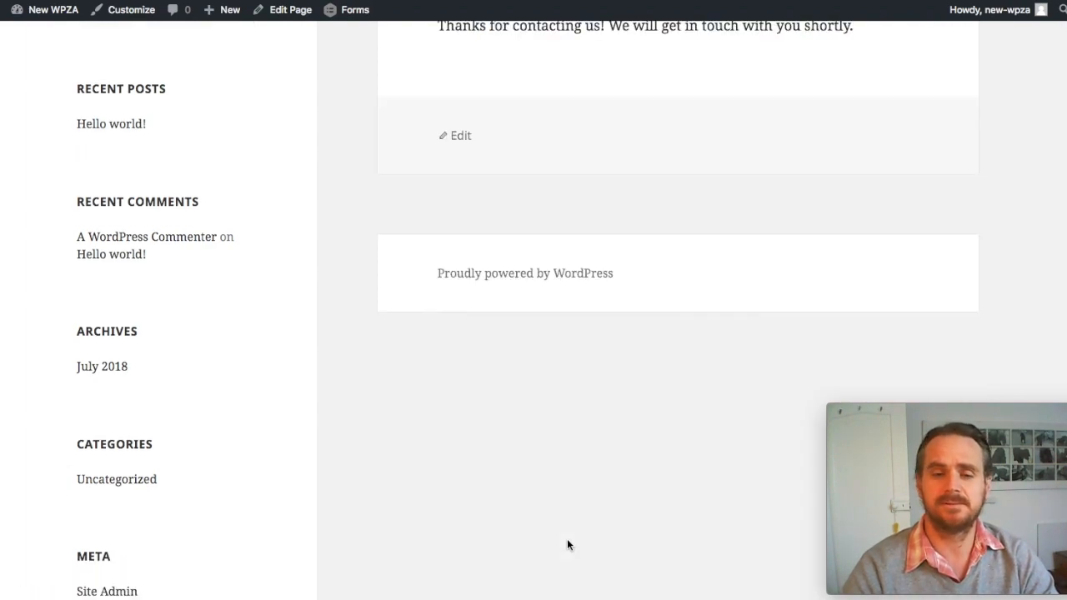
{"action": "scroll", "coordinate": [567, 541], "scroll_direction": "up", "scroll_amount": 3}
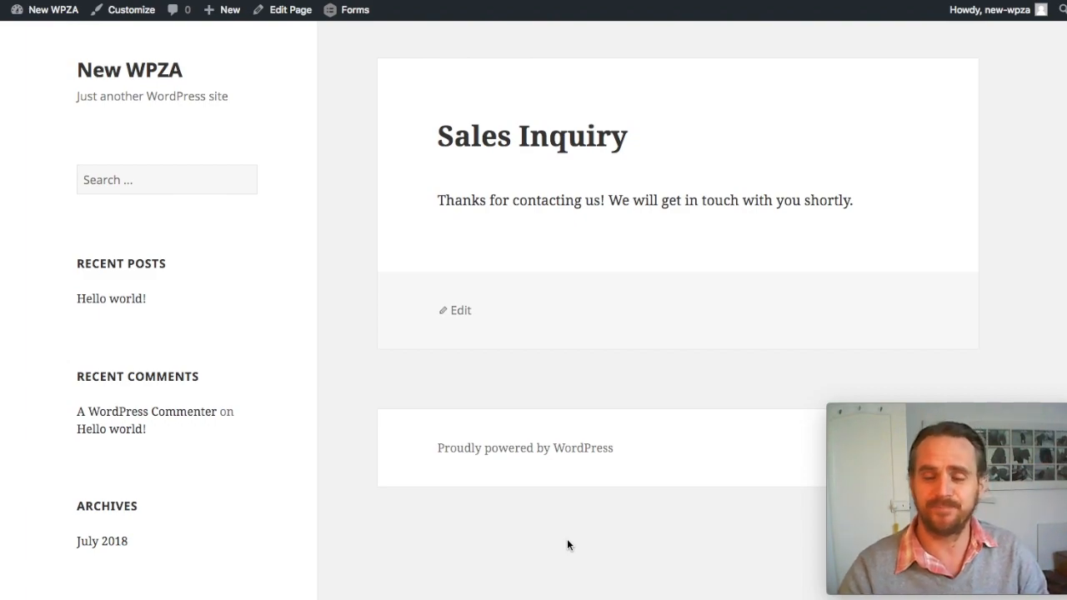
{"action": "right_click", "coordinate": [886, 598]}
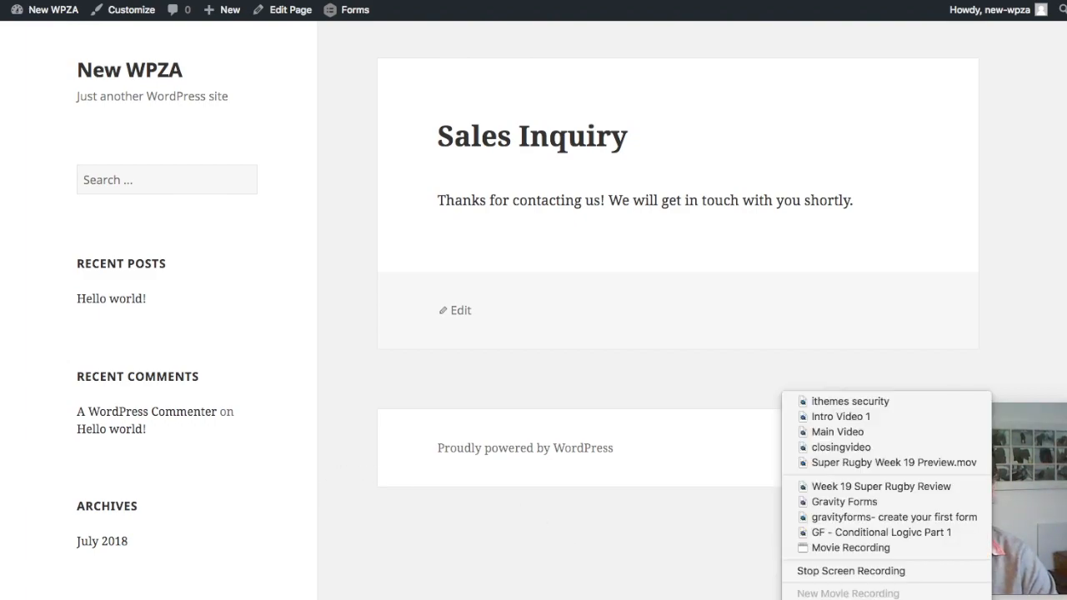
{"action": "left_click", "coordinate": [850, 571]}
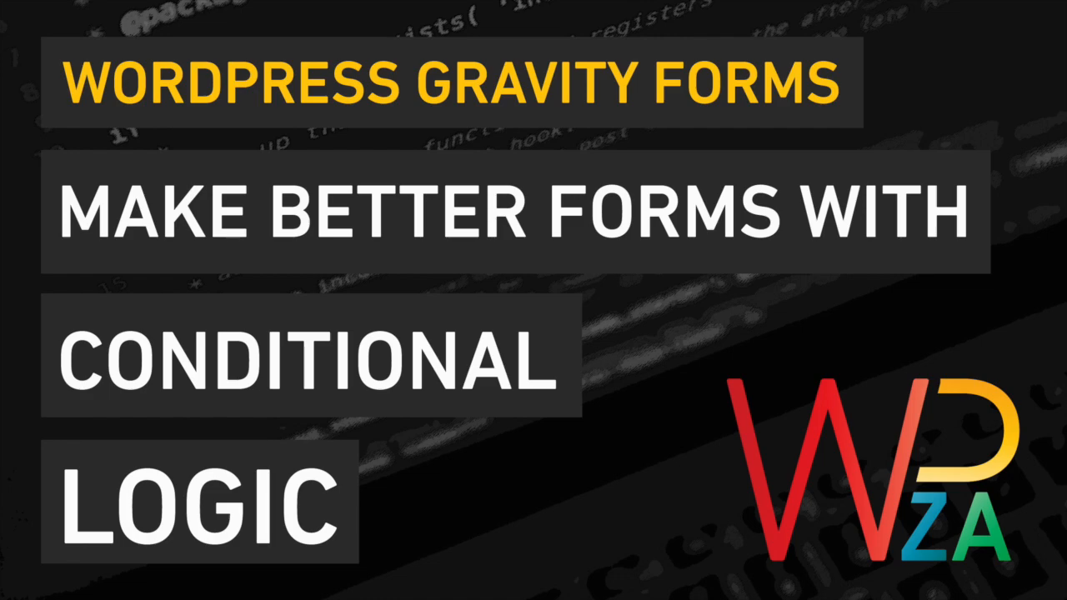